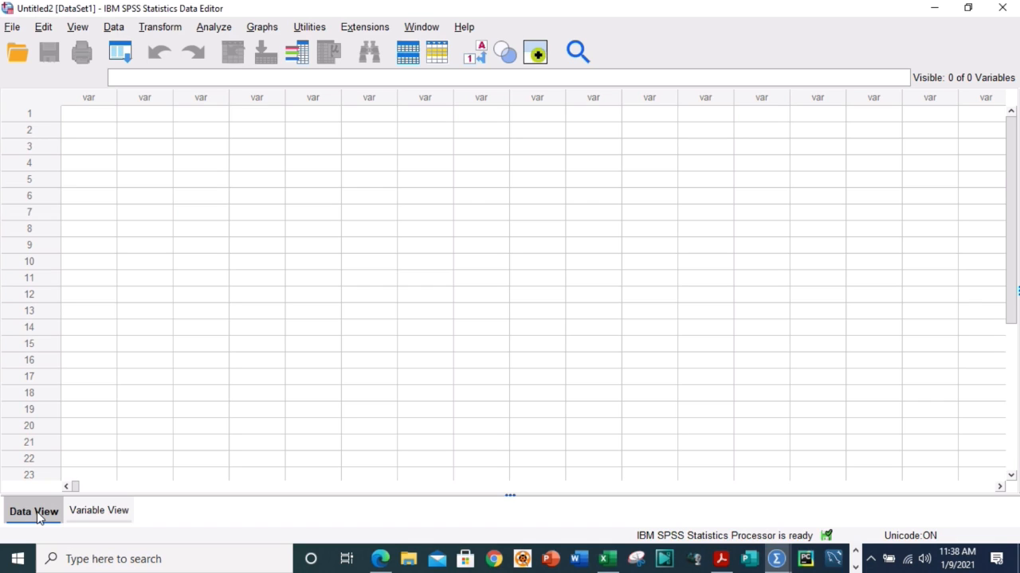
Step: Compare the empty dataset's data grid with its variable definition grid
{"action": "left_click", "coordinate": [78, 517]}
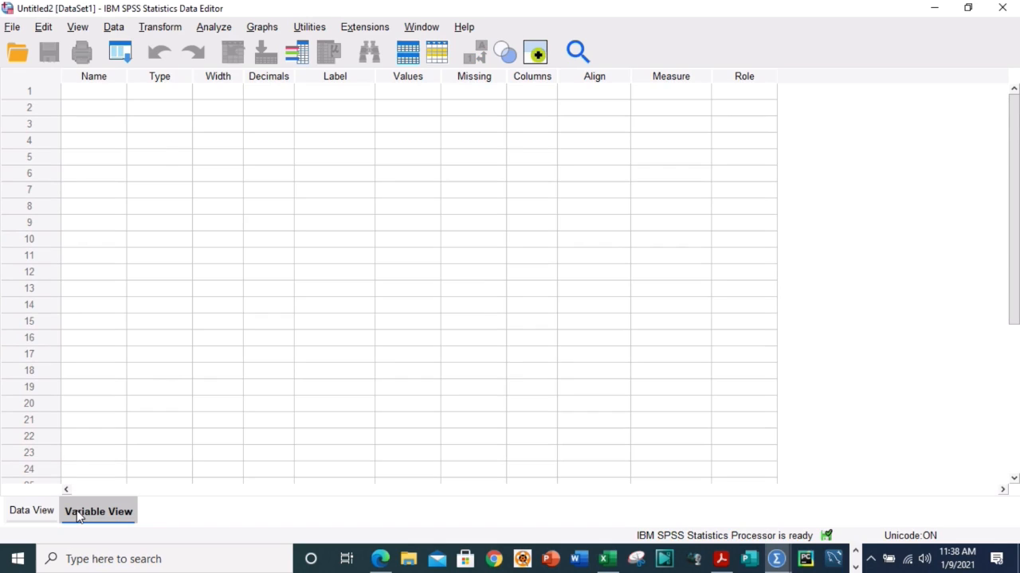
{"action": "left_click", "coordinate": [32, 514]}
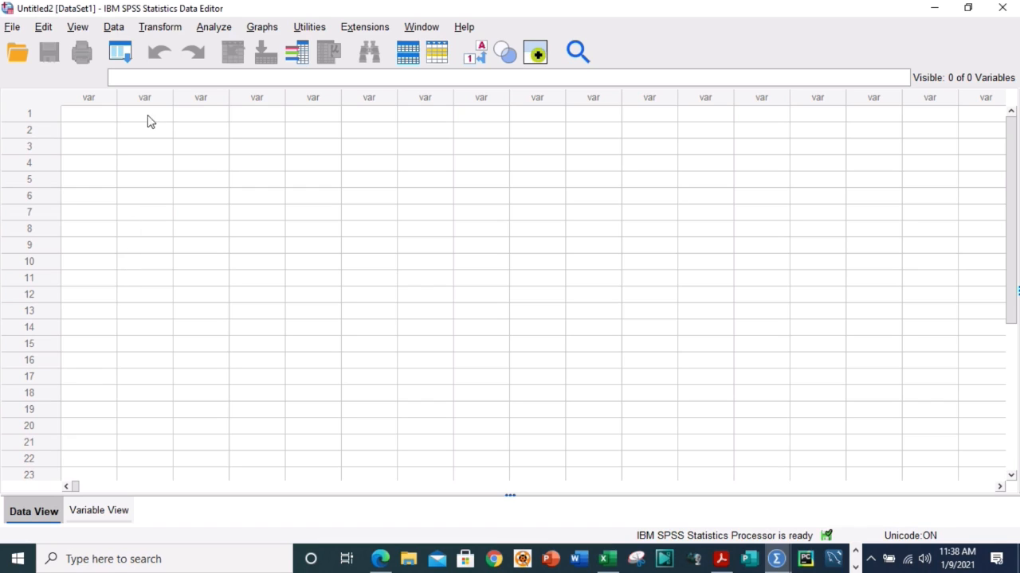
{"action": "left_click", "coordinate": [99, 513]}
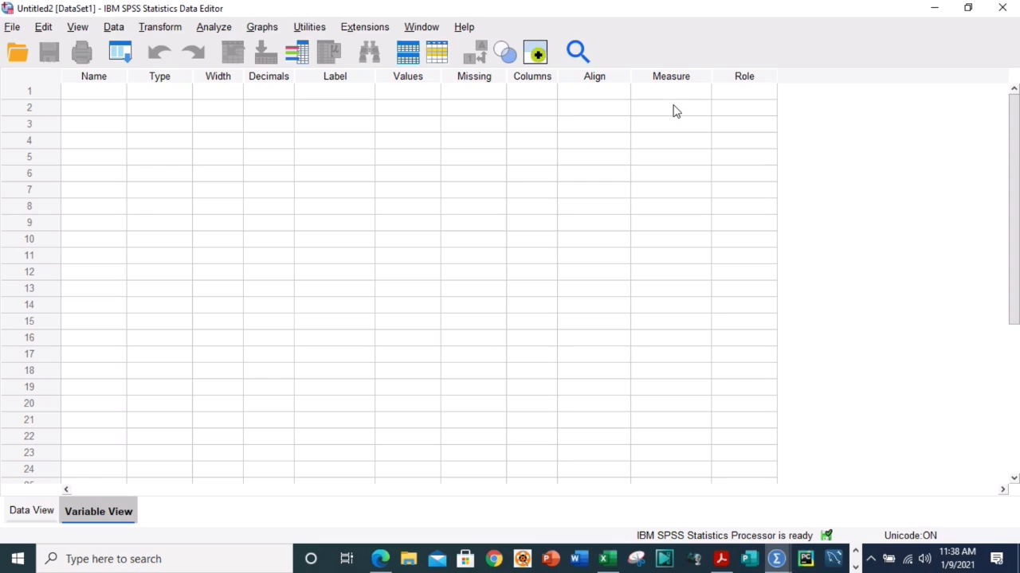
{"action": "left_click", "coordinate": [36, 513]}
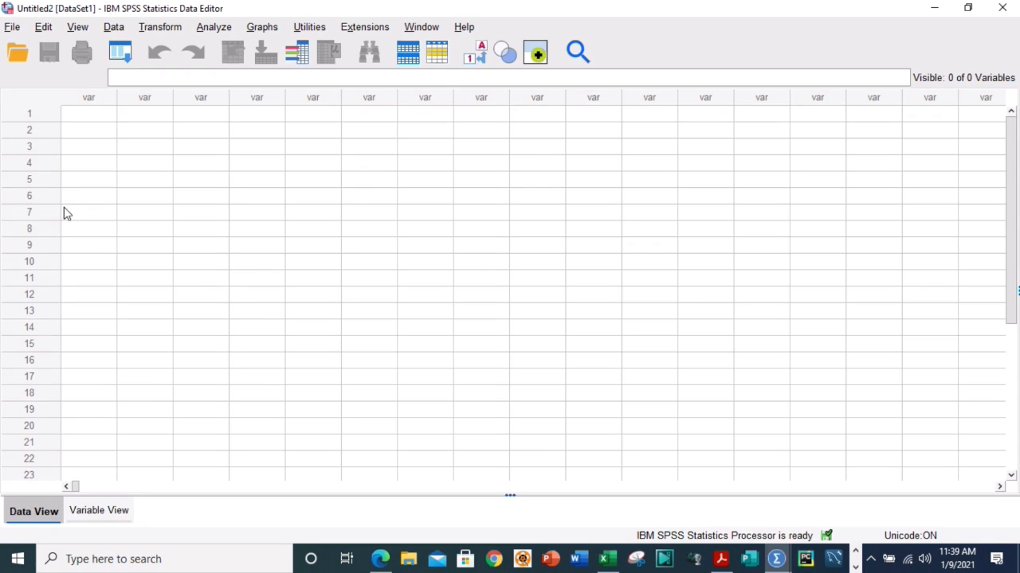
Step: Examine the available statistical procedures, including Power Analysis, Regression, Classify, Nonparametric Tests and Multiple Response
{"action": "left_click", "coordinate": [216, 28]}
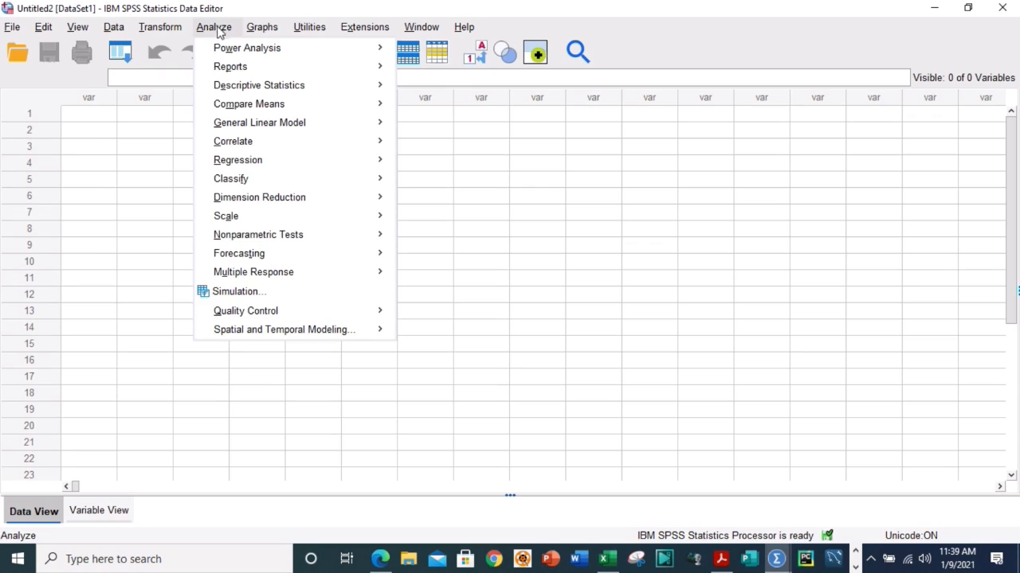
{"action": "mouse_move", "coordinate": [247, 48]}
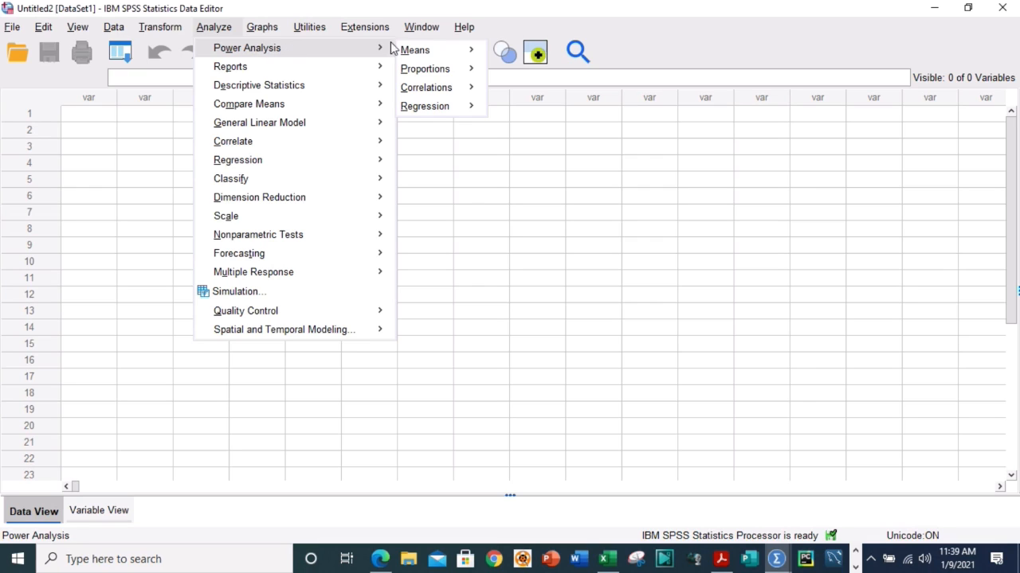
{"action": "mouse_move", "coordinate": [447, 56]}
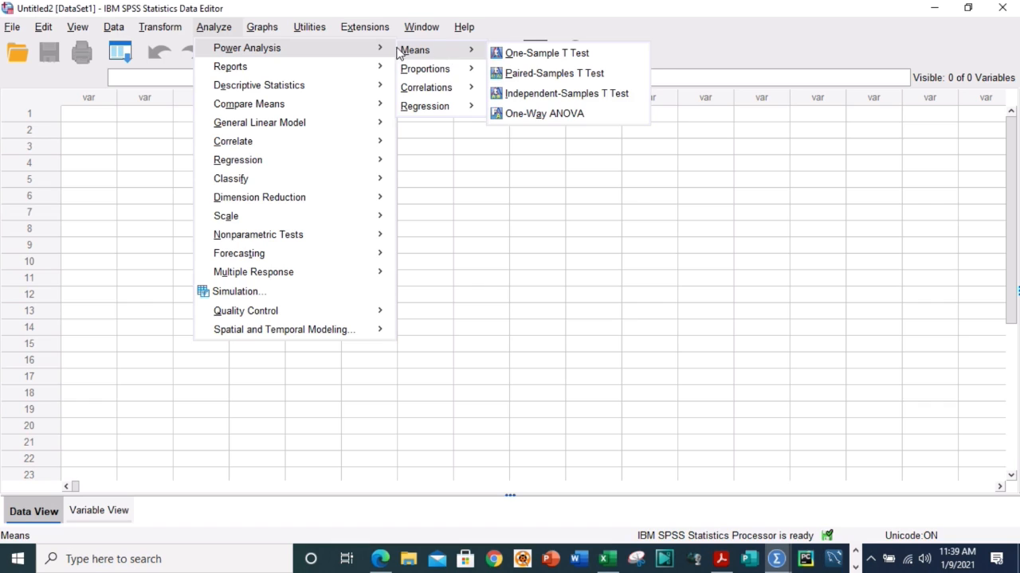
{"action": "mouse_move", "coordinate": [375, 65]}
{"action": "mouse_move", "coordinate": [353, 47]}
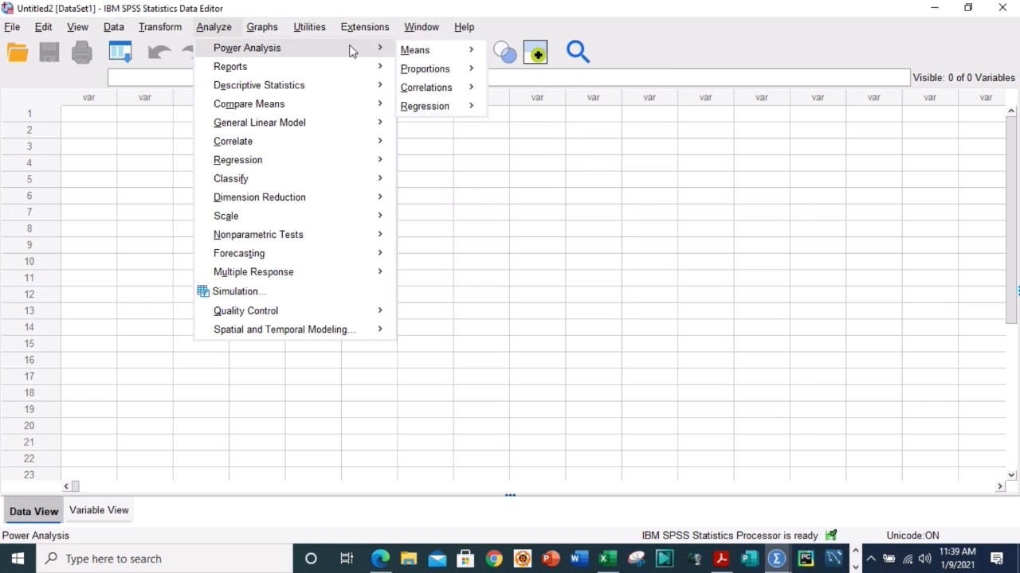
{"action": "mouse_move", "coordinate": [414, 90]}
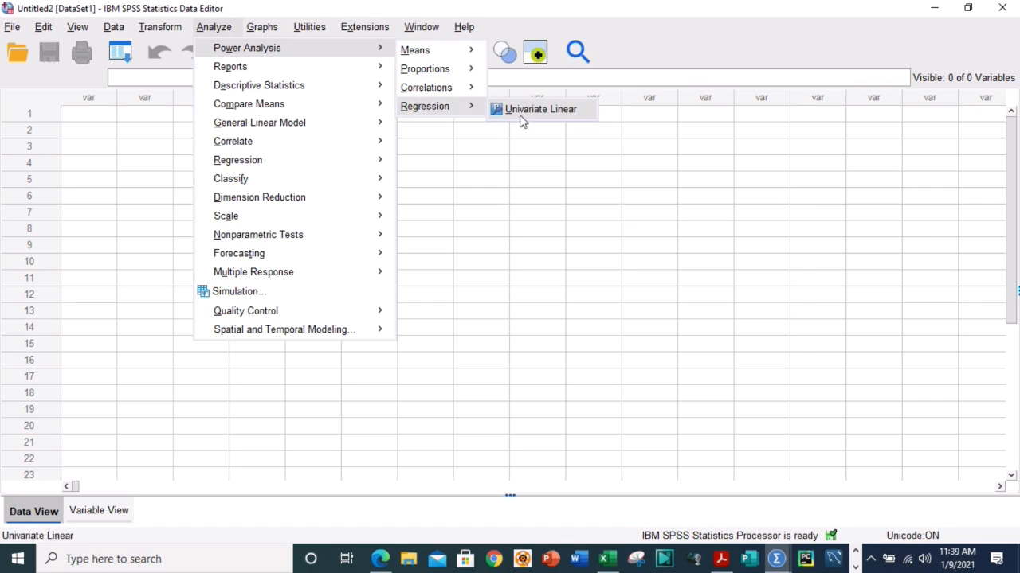
{"action": "mouse_move", "coordinate": [435, 107]}
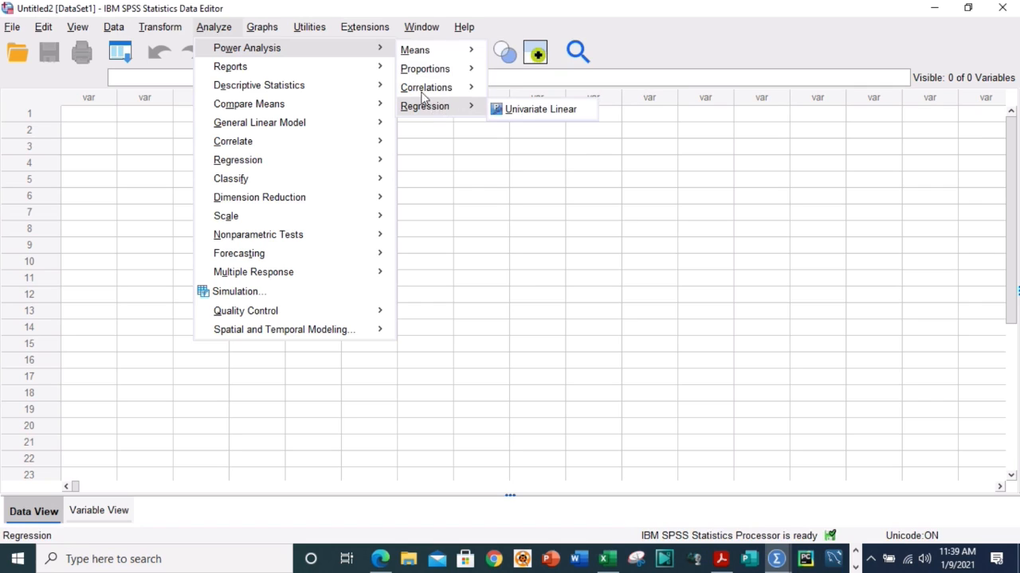
{"action": "mouse_move", "coordinate": [282, 166]}
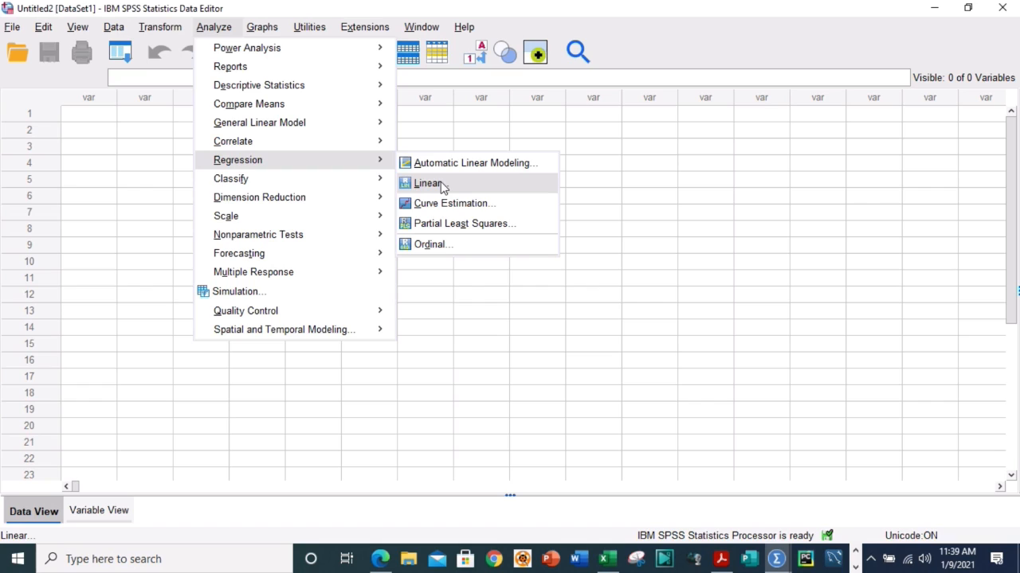
{"action": "mouse_move", "coordinate": [341, 179]}
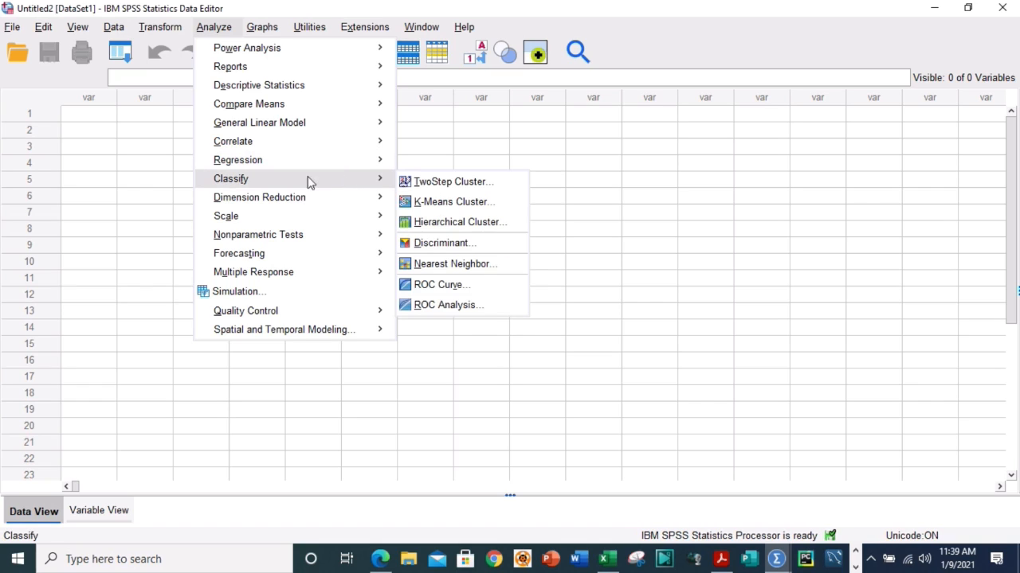
{"action": "mouse_move", "coordinate": [291, 183]}
{"action": "mouse_move", "coordinate": [345, 199]}
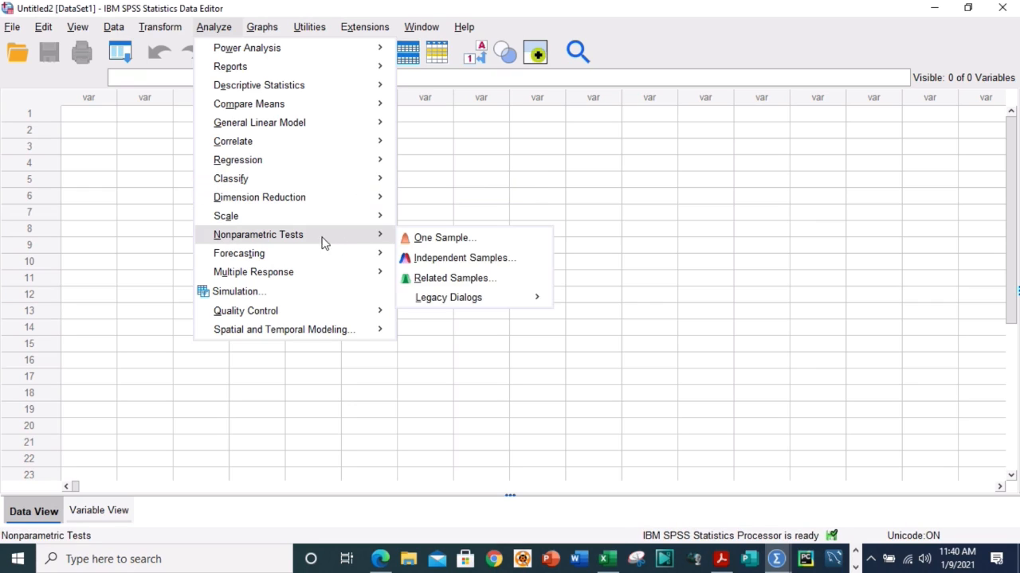
{"action": "mouse_move", "coordinate": [292, 263]}
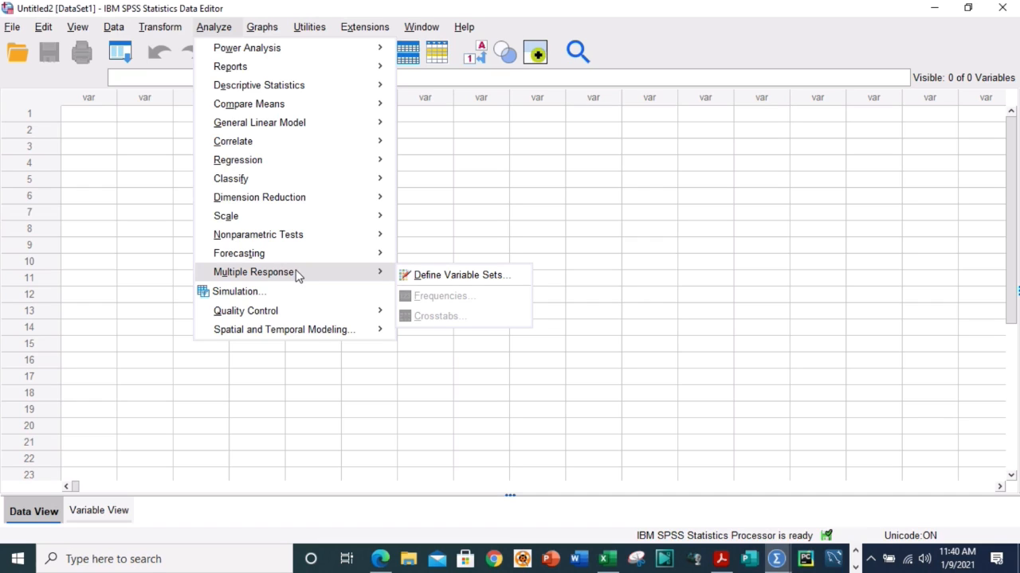
{"action": "mouse_move", "coordinate": [330, 311]}
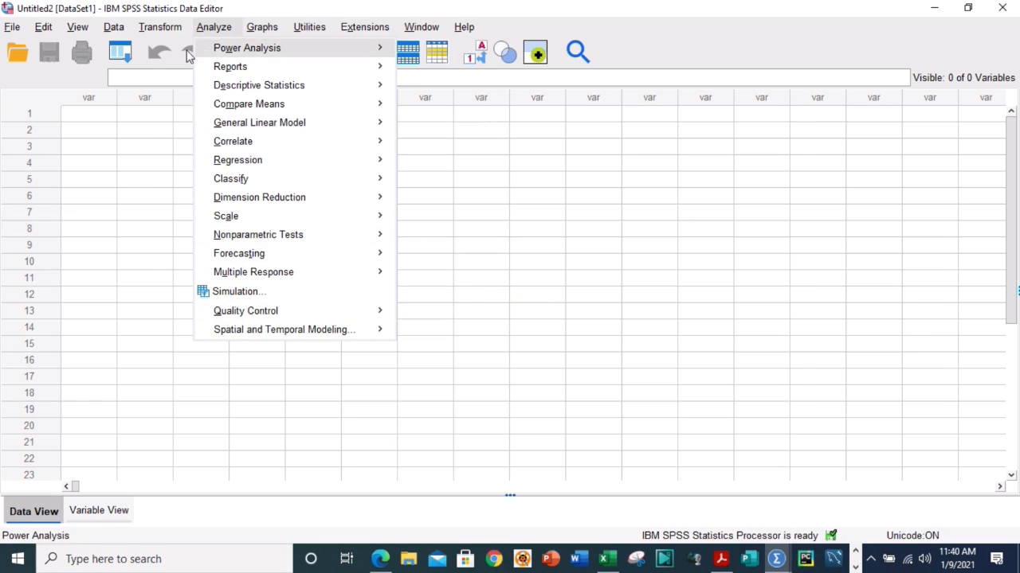
Step: Look through the Transform, Utilities, Window and Data commands available for the dataset
{"action": "mouse_move", "coordinate": [168, 28]}
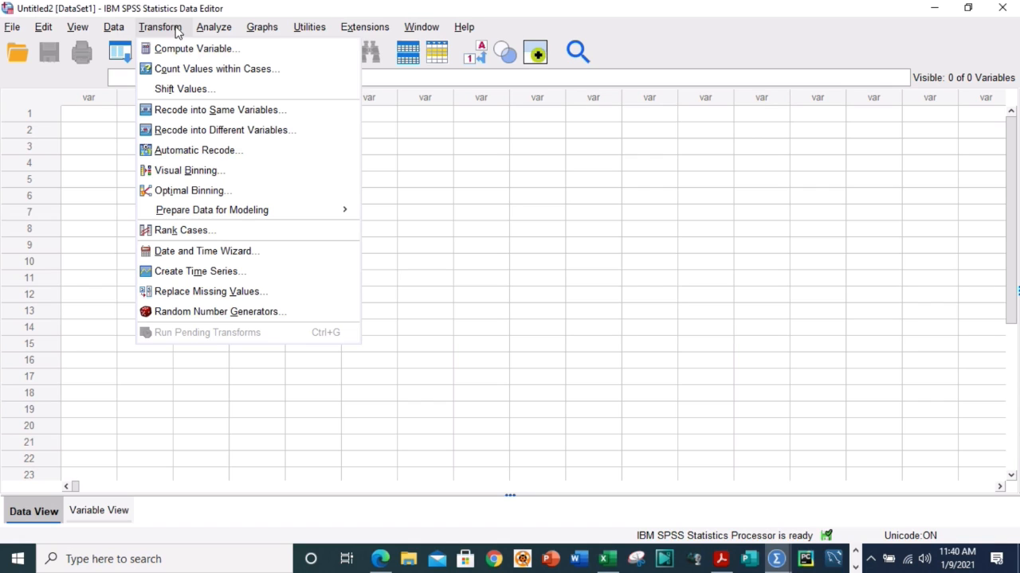
{"action": "mouse_move", "coordinate": [280, 31]}
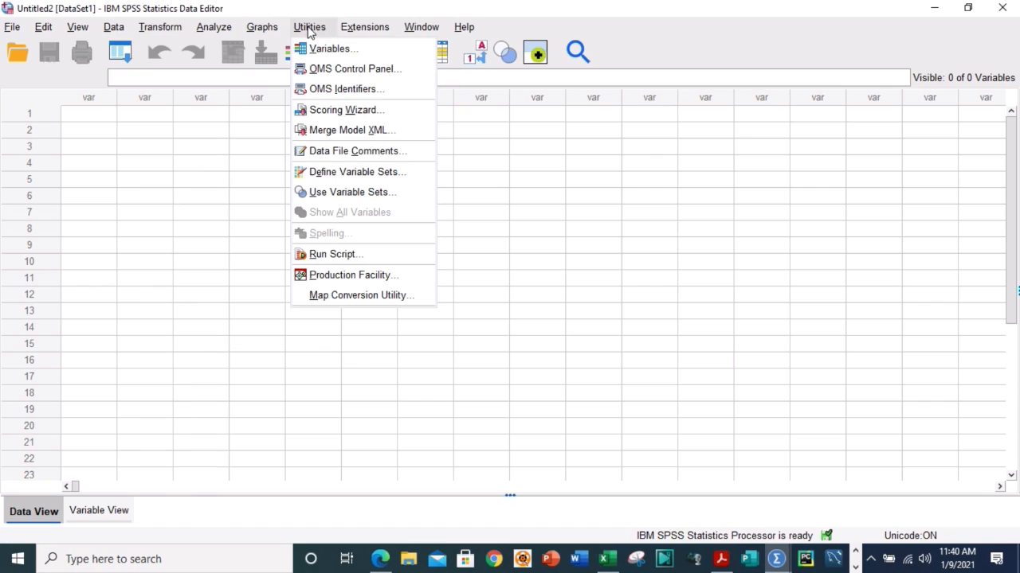
{"action": "mouse_move", "coordinate": [360, 33]}
{"action": "mouse_move", "coordinate": [419, 32]}
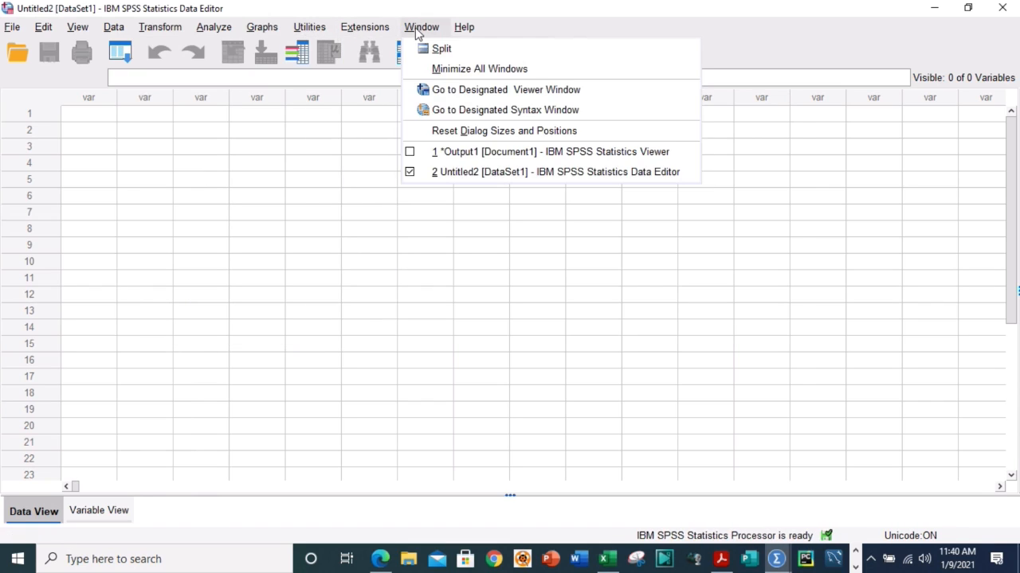
{"action": "mouse_move", "coordinate": [112, 29]}
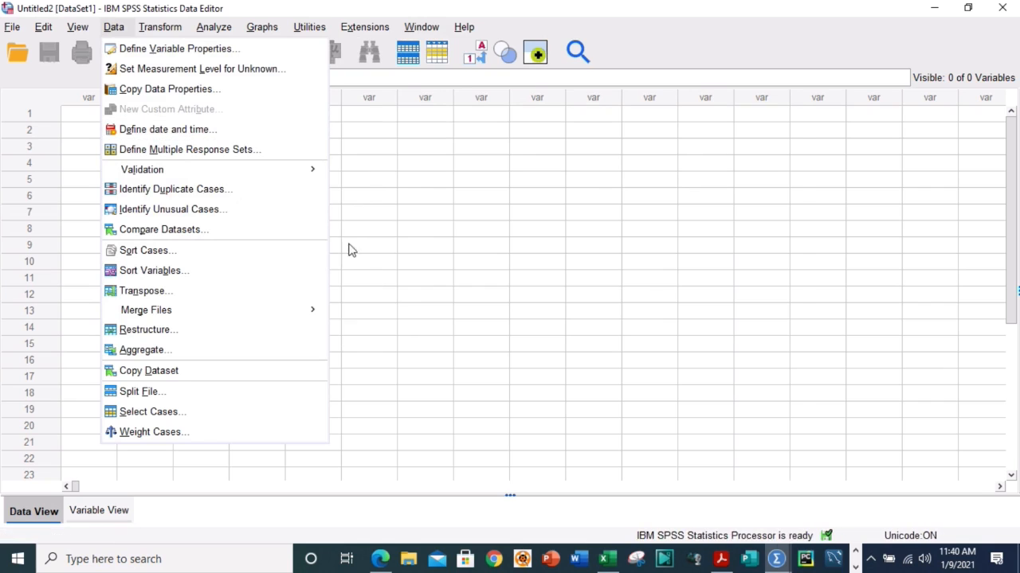
Step: Show the variable definitions, then switch to the Test1 workbook in Excel and select the SecurityAwarenessInfo header in B1
{"action": "left_click", "coordinate": [98, 510]}
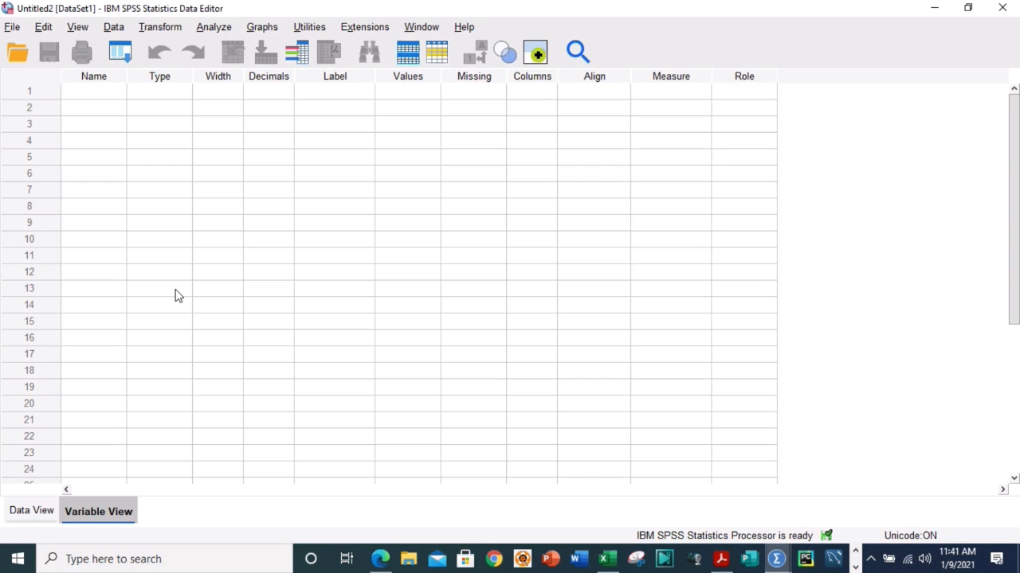
{"action": "mouse_move", "coordinate": [607, 559]}
{"action": "left_click", "coordinate": [603, 522]}
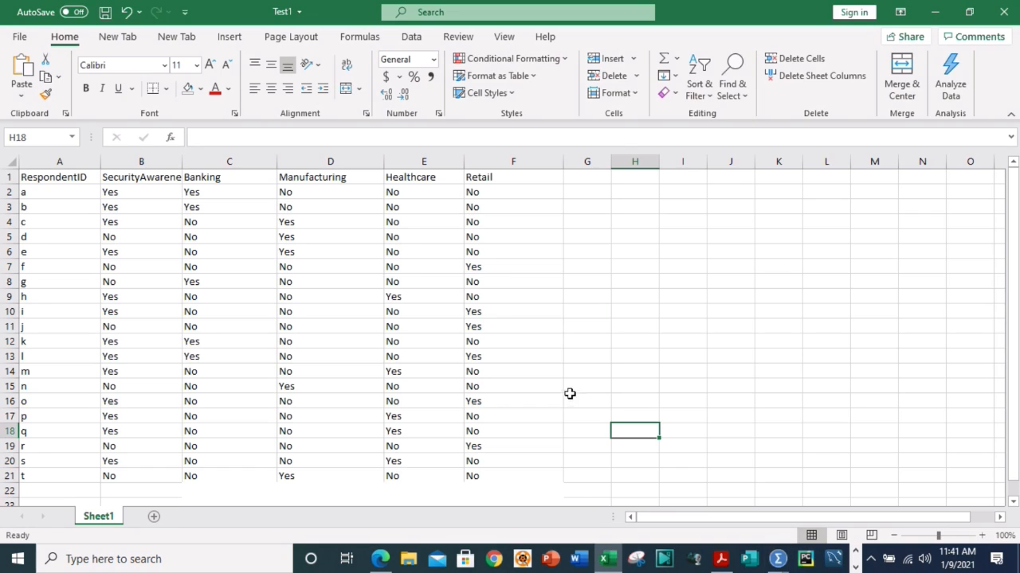
{"action": "mouse_move", "coordinate": [1017, 208]}
{"action": "left_mouse_down"}
{"action": "mouse_move", "coordinate": [1017, 221]}
{"action": "mouse_move", "coordinate": [1015, 202]}
{"action": "left_mouse_up"}
{"action": "left_click", "coordinate": [157, 181]}
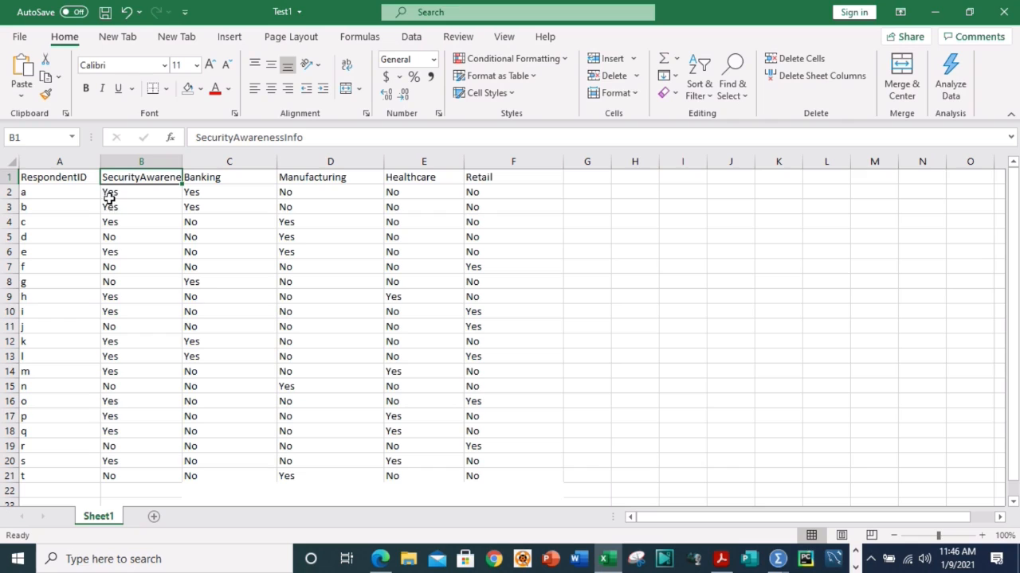
Step: Replace every Yes with 1 in the survey response cells B2:F21
{"action": "left_click_drag", "start_coordinate": [104, 192], "coordinate": [479, 471]}
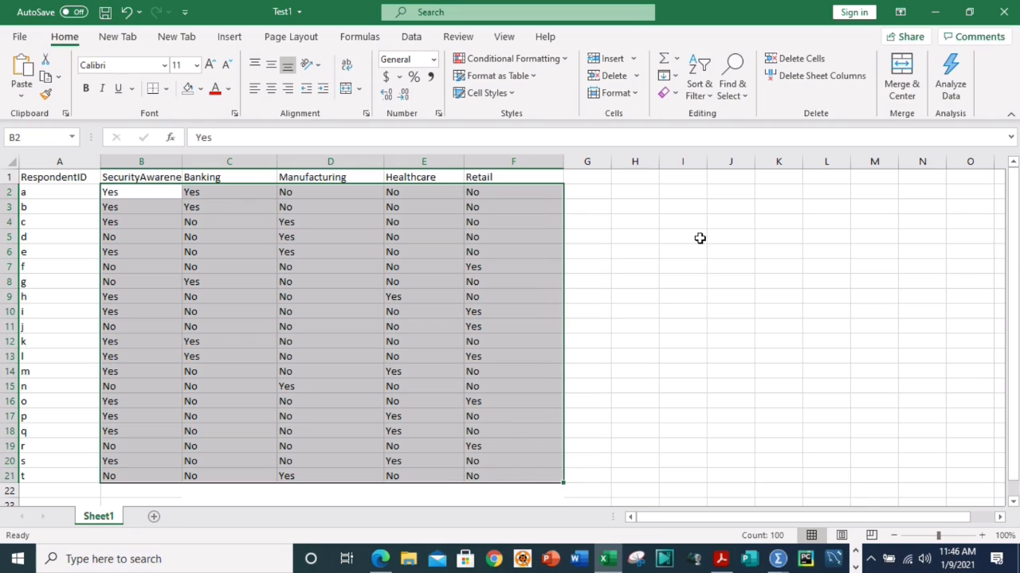
{"action": "left_click", "coordinate": [733, 94]}
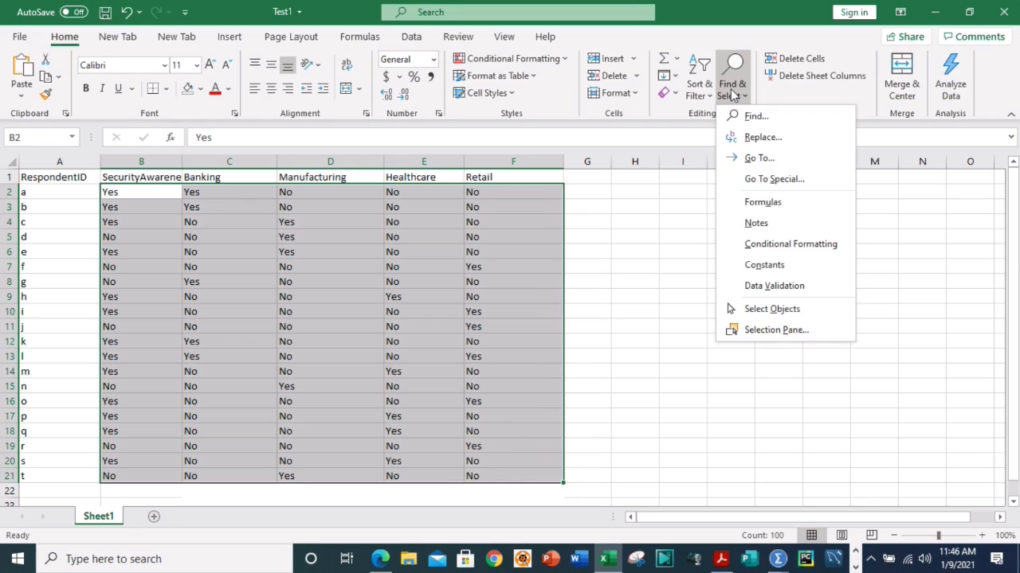
{"action": "left_click", "coordinate": [765, 138]}
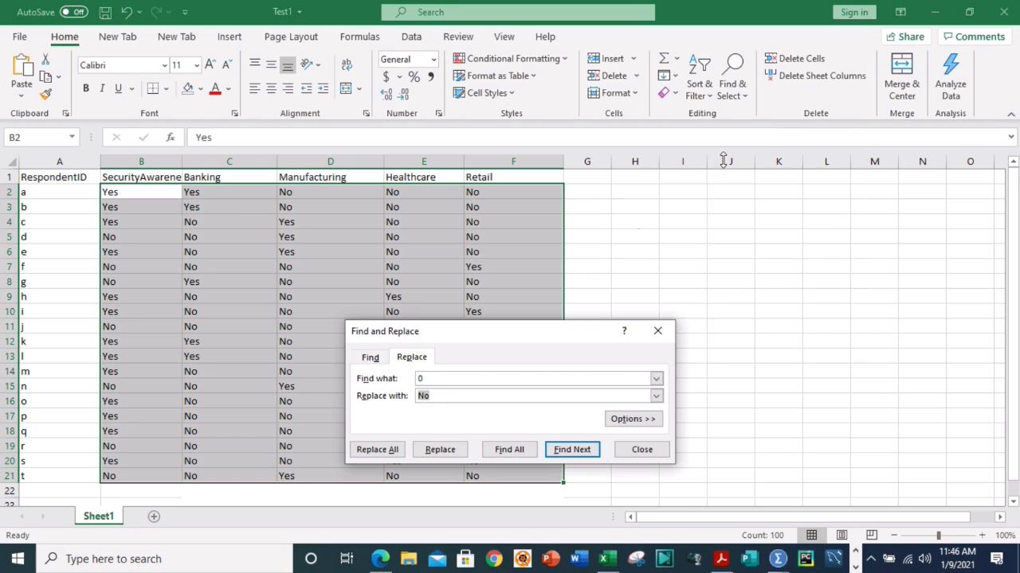
{"action": "left_click", "coordinate": [462, 377]}
{"action": "key", "text": "BackSpace"}
{"action": "type", "text": "Yes"}
{"action": "left_click", "coordinate": [460, 395]}
{"action": "key", "text": "BackSpace"}
{"action": "key", "text": "BackSpace"}
{"action": "type", "text": "1"}
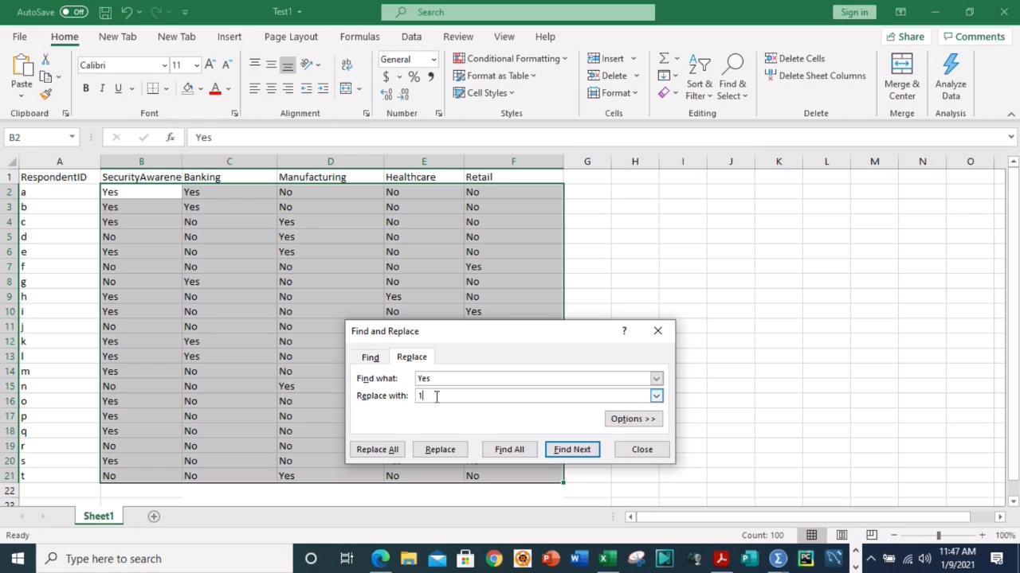
{"action": "left_click", "coordinate": [383, 451]}
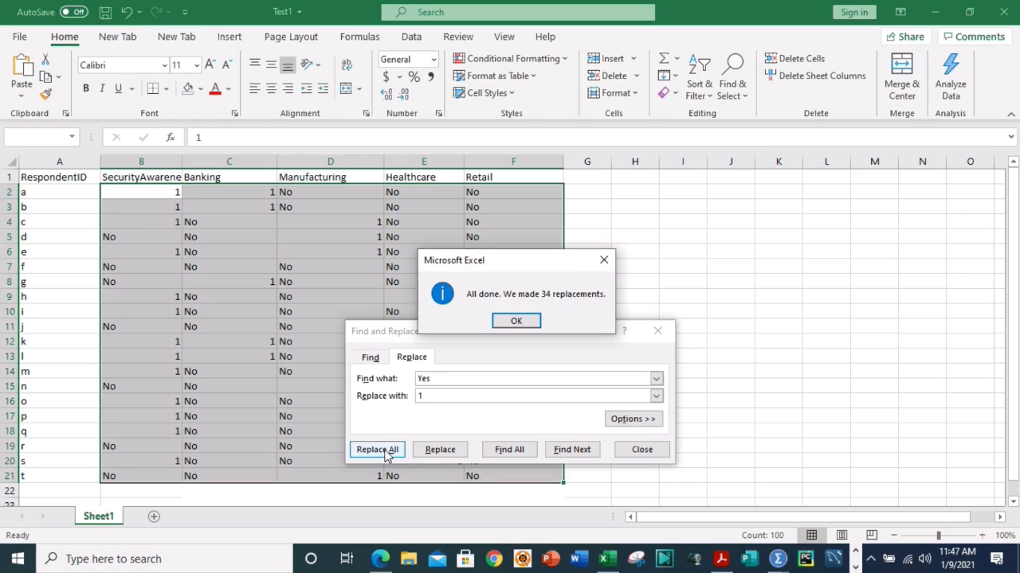
{"action": "left_click", "coordinate": [516, 322]}
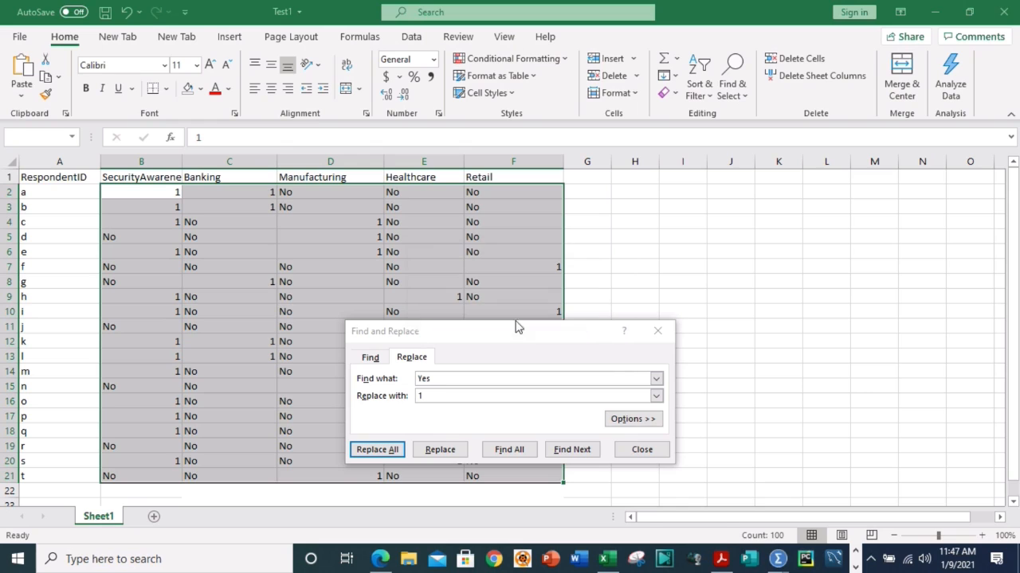
Step: Replace every No with 0 in the response cells B2:F21 and close Find and Replace
{"action": "left_click", "coordinate": [436, 379]}
{"action": "key", "text": "BackSpace"}
{"action": "key", "text": "BackSpace"}
{"action": "key", "text": "BackSpace"}
{"action": "type", "text": "No"}
{"action": "left_click", "coordinate": [427, 396]}
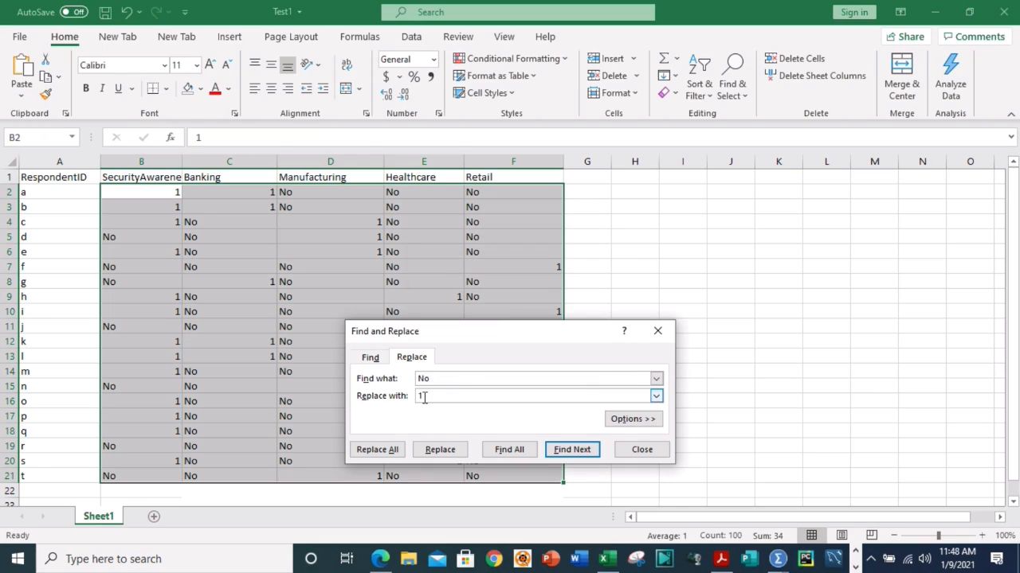
{"action": "key", "text": "BackSpace"}
{"action": "type", "text": "0"}
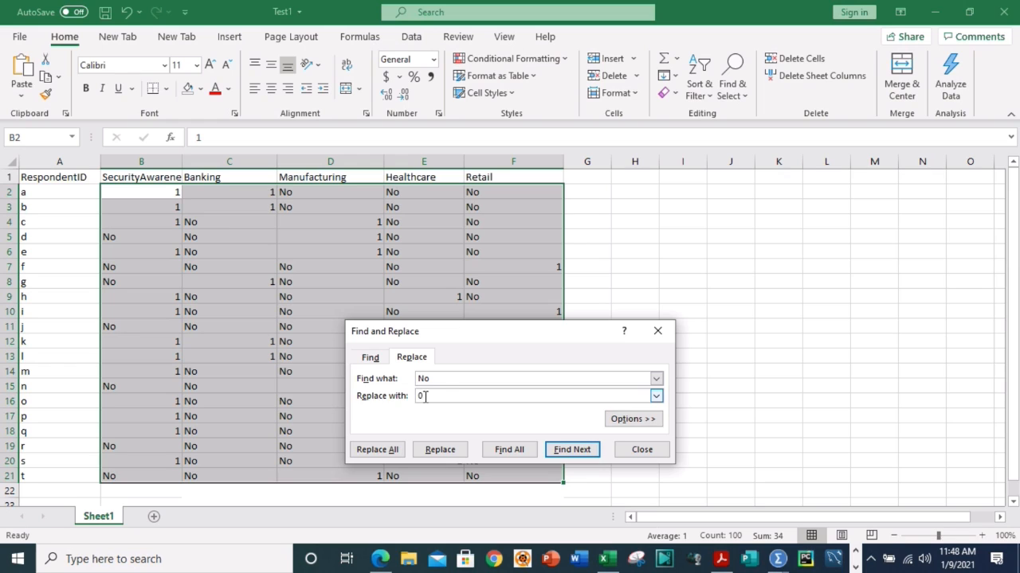
{"action": "left_click", "coordinate": [387, 450]}
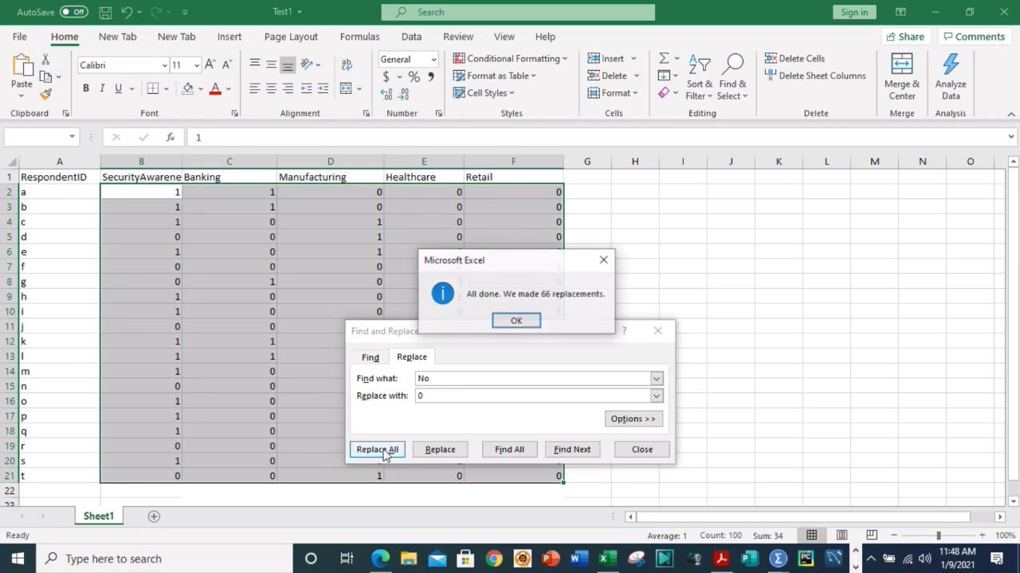
{"action": "left_click", "coordinate": [517, 321]}
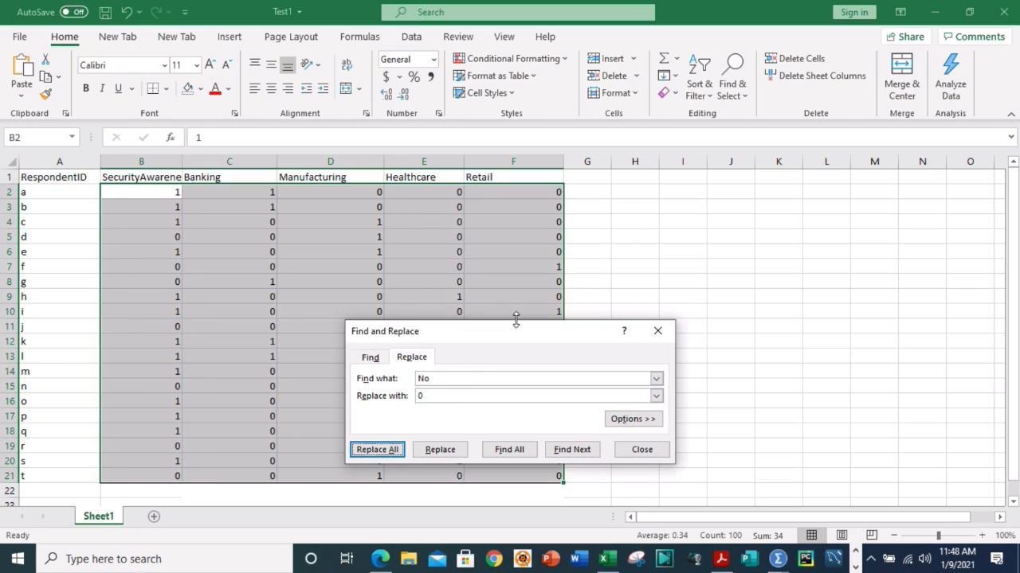
{"action": "left_click", "coordinate": [645, 450]}
Step: Save the recoded Test1 workbook and select the last respondent's row, row 21
{"action": "left_click", "coordinate": [650, 446]}
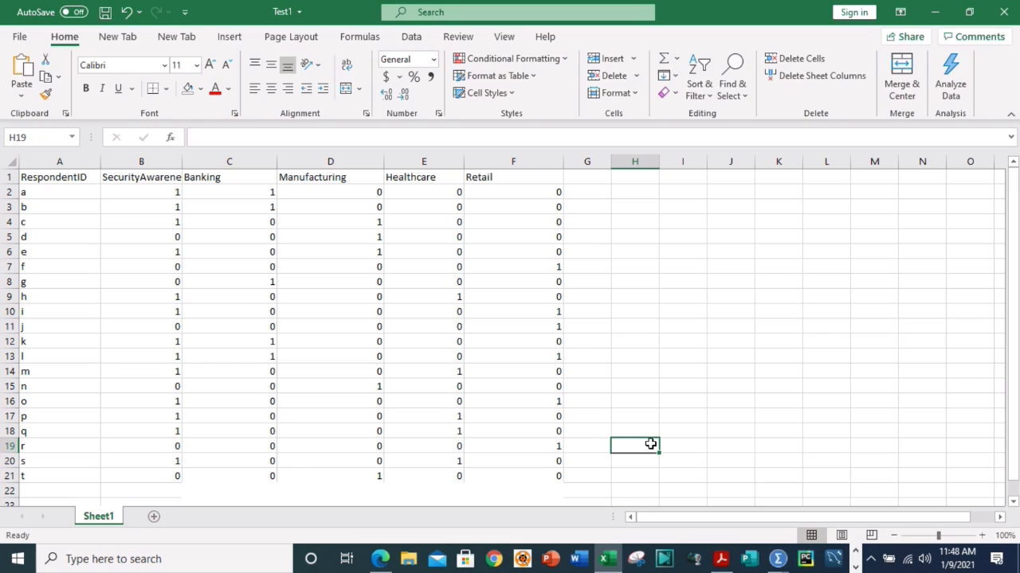
{"action": "key", "text": "ctrl+s"}
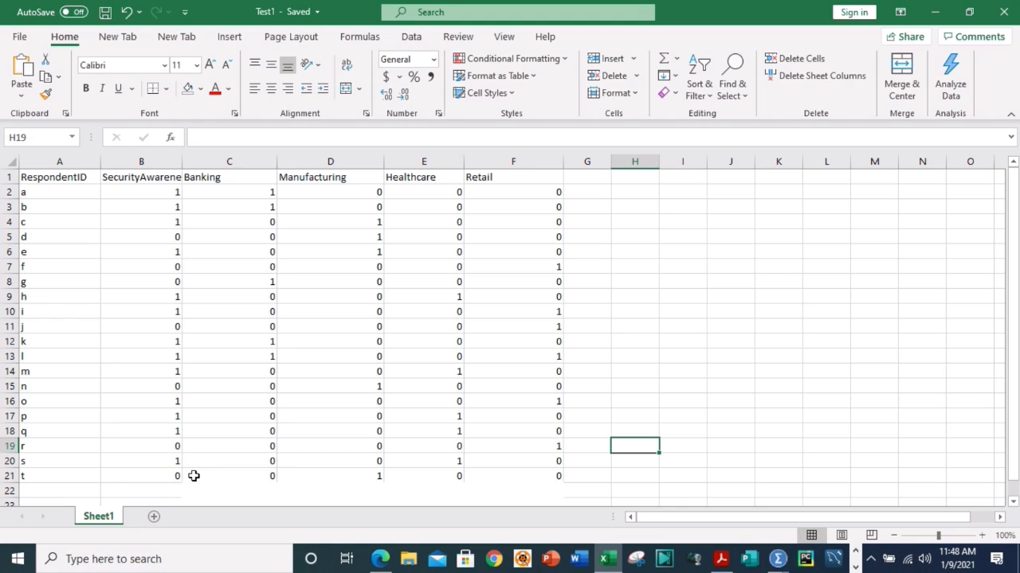
{"action": "left_click", "coordinate": [6, 476]}
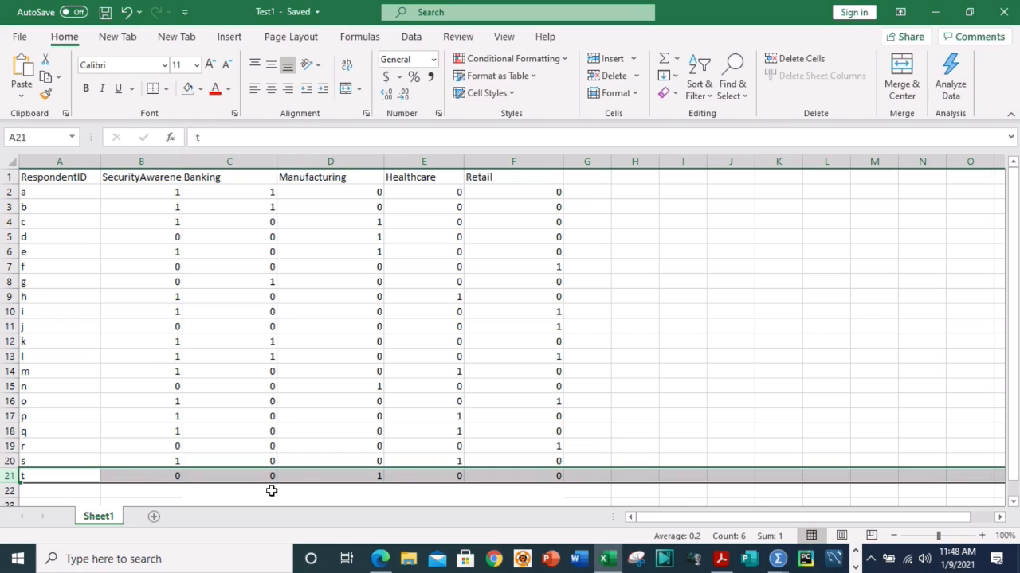
{"action": "right_click", "coordinate": [317, 473]}
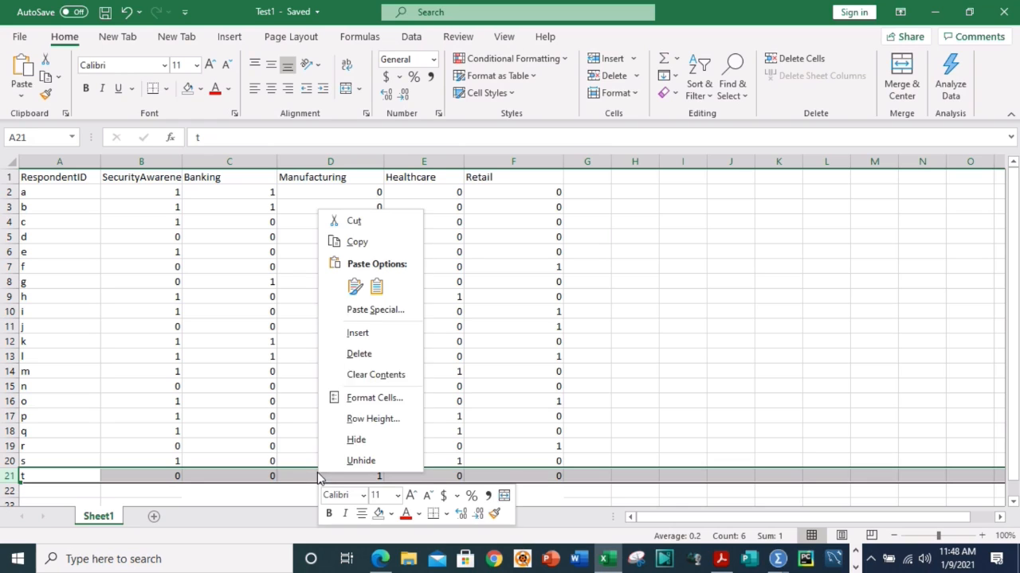
{"action": "left_click", "coordinate": [376, 399]}
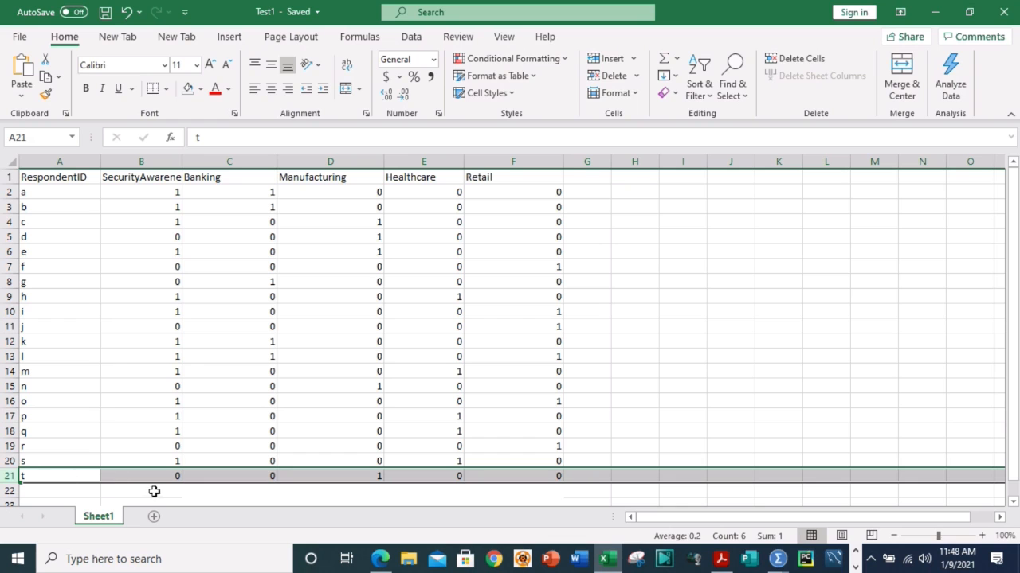
{"action": "left_click", "coordinate": [536, 521]}
{"action": "left_click", "coordinate": [502, 492]}
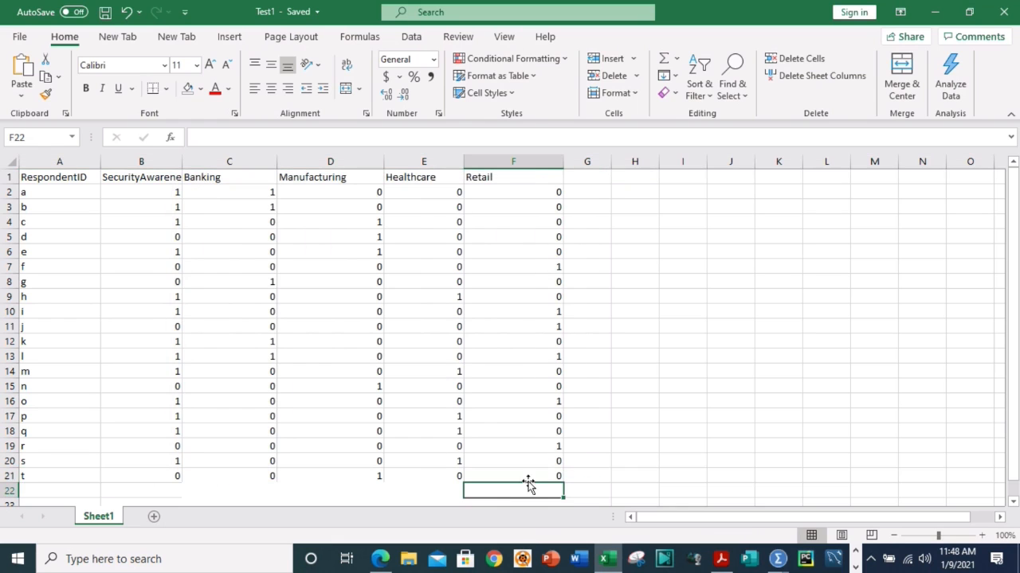
{"action": "left_click", "coordinate": [663, 466]}
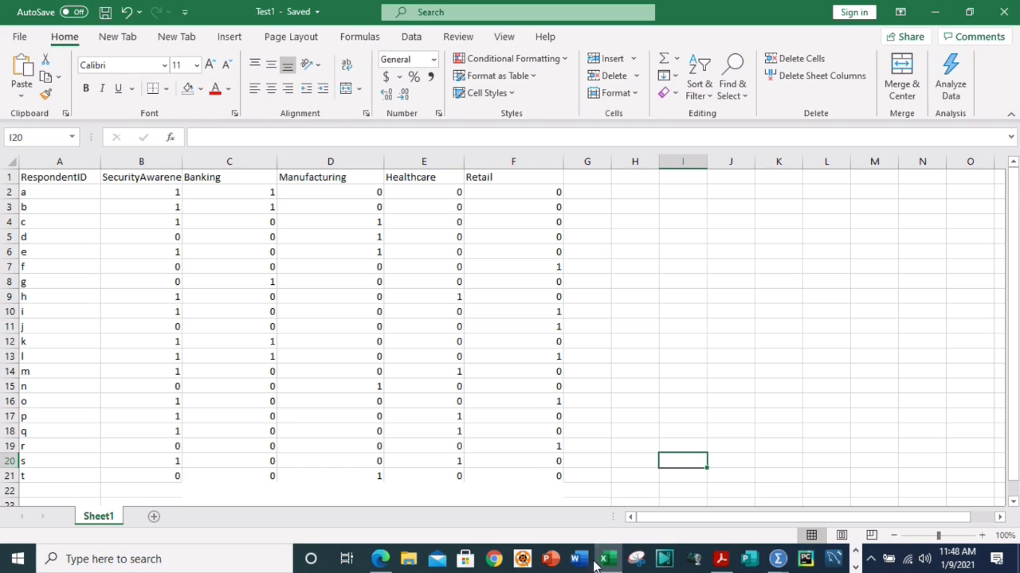
Step: Switch to the Untitled2 dataset in the SPSS Statistics Data Editor and show its data grid instead of the variable definitions
{"action": "mouse_move", "coordinate": [778, 560]}
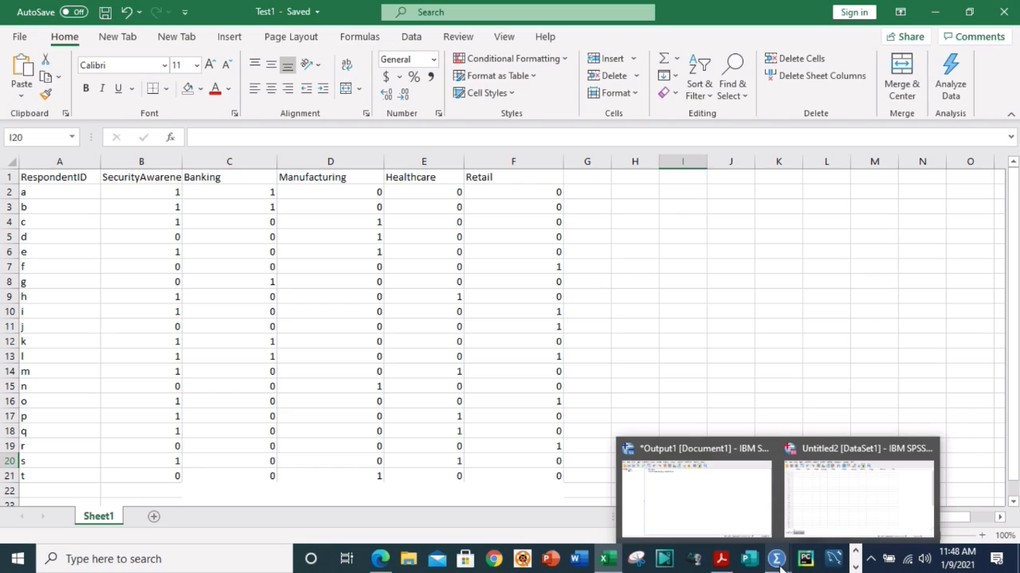
{"action": "left_click", "coordinate": [725, 521]}
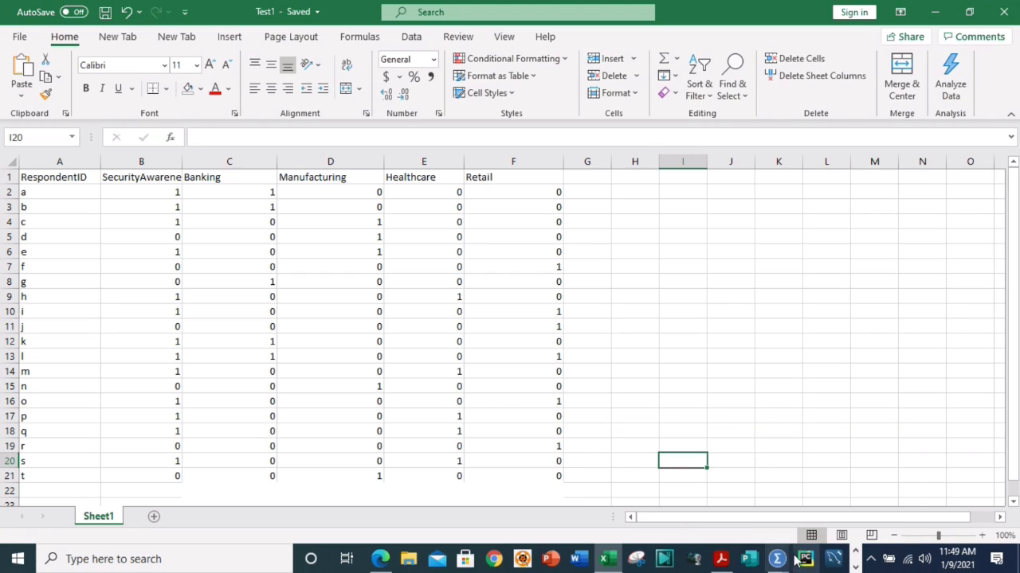
{"action": "mouse_move", "coordinate": [782, 564]}
{"action": "left_click", "coordinate": [829, 497]}
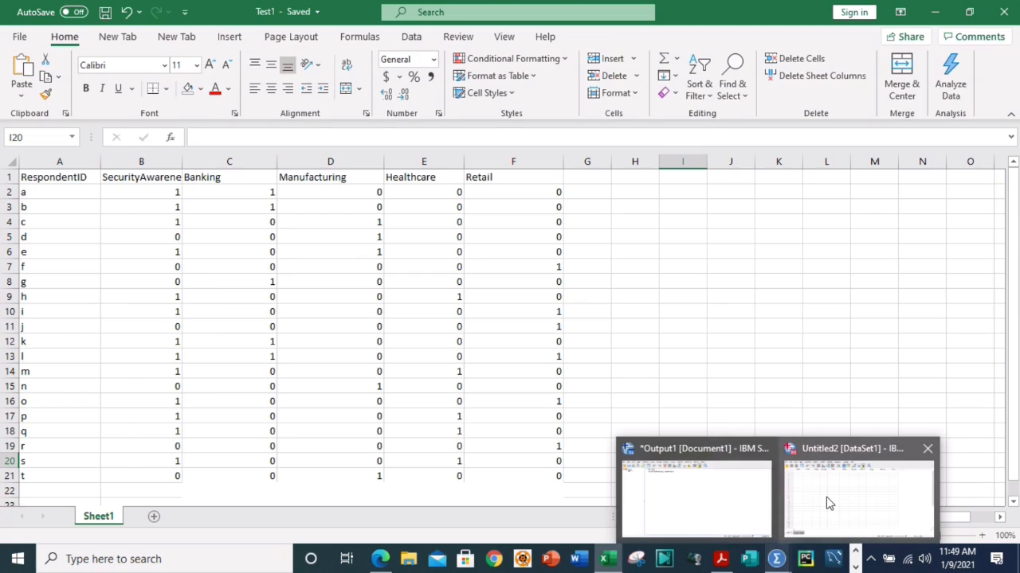
{"action": "left_click", "coordinate": [826, 502]}
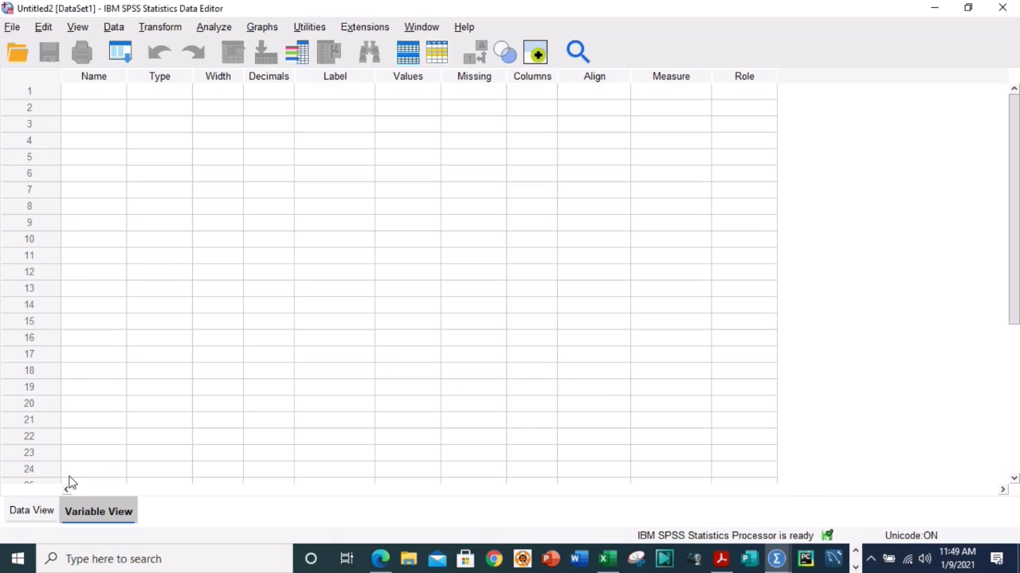
{"action": "left_click", "coordinate": [32, 512]}
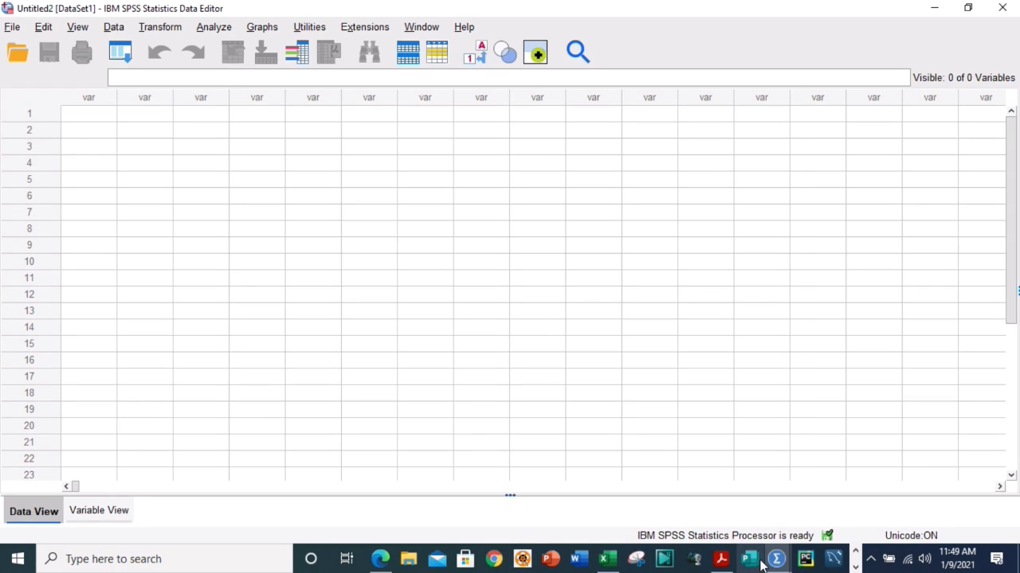
Step: View the Output1 document in the SPSS Statistics Viewer and return to the Untitled2 Data Editor window
{"action": "mouse_move", "coordinate": [777, 560]}
{"action": "left_click", "coordinate": [704, 512]}
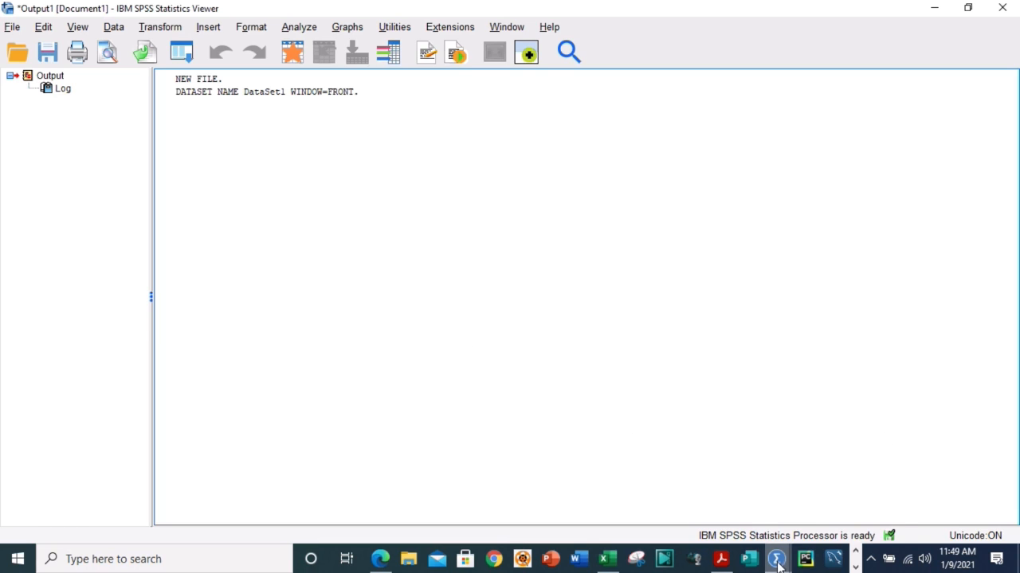
{"action": "mouse_move", "coordinate": [778, 563]}
{"action": "left_click", "coordinate": [827, 517]}
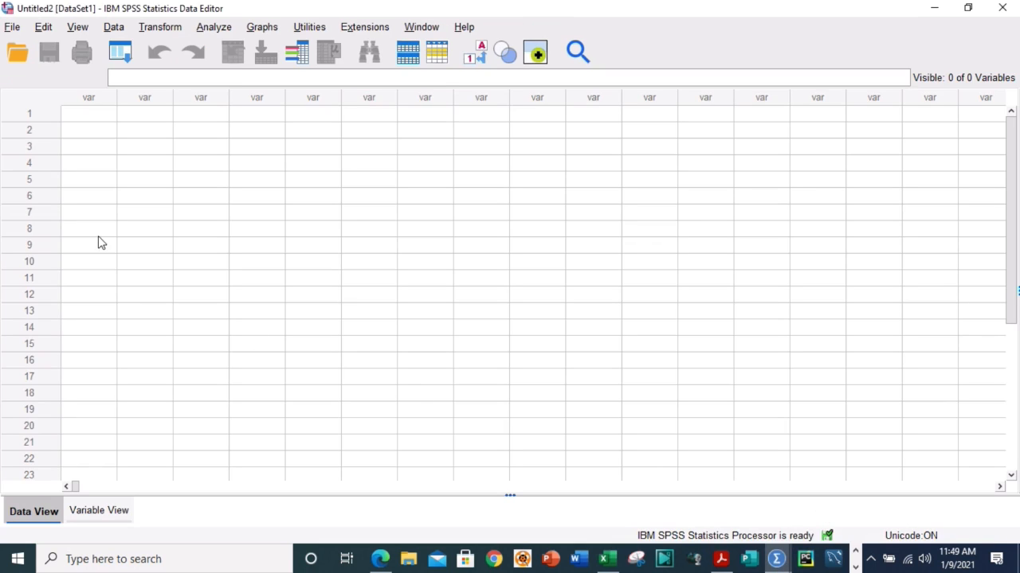
Step: Import Sheet1 of the Excel file Test1.xlsx with variable names read from the first row, and widen the RespondentID column
{"action": "left_click", "coordinate": [14, 28]}
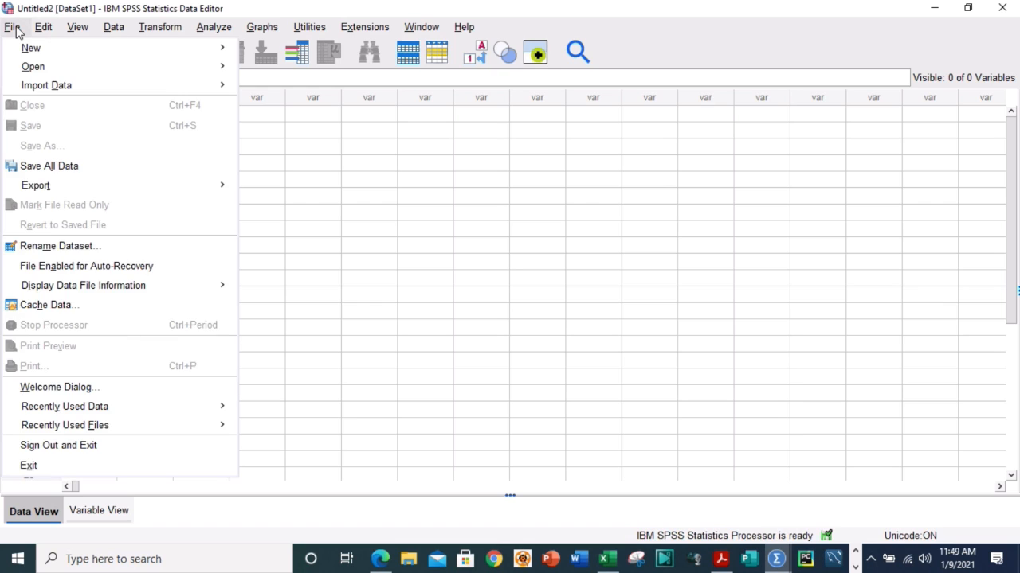
{"action": "mouse_move", "coordinate": [83, 88]}
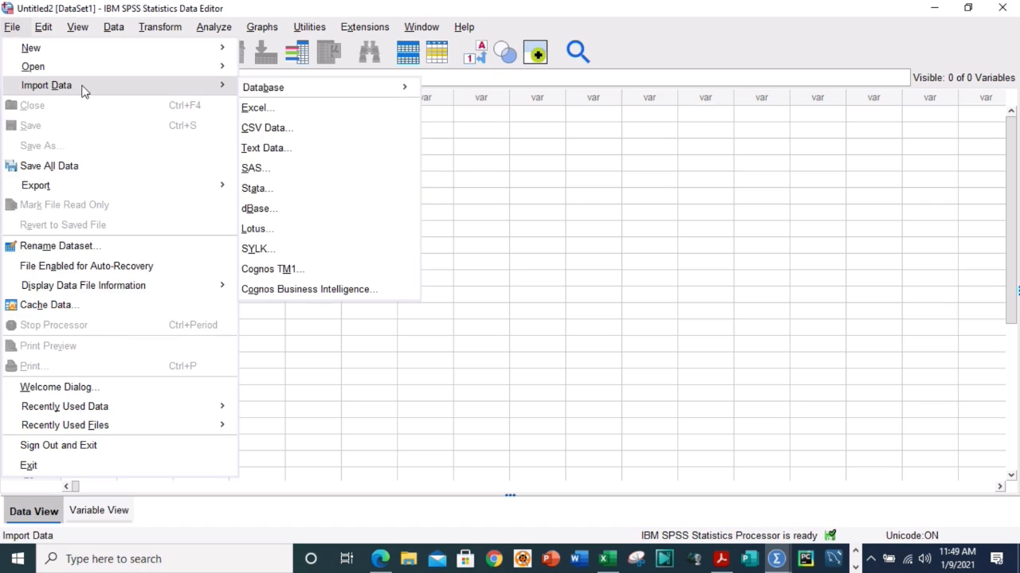
{"action": "left_click", "coordinate": [264, 113]}
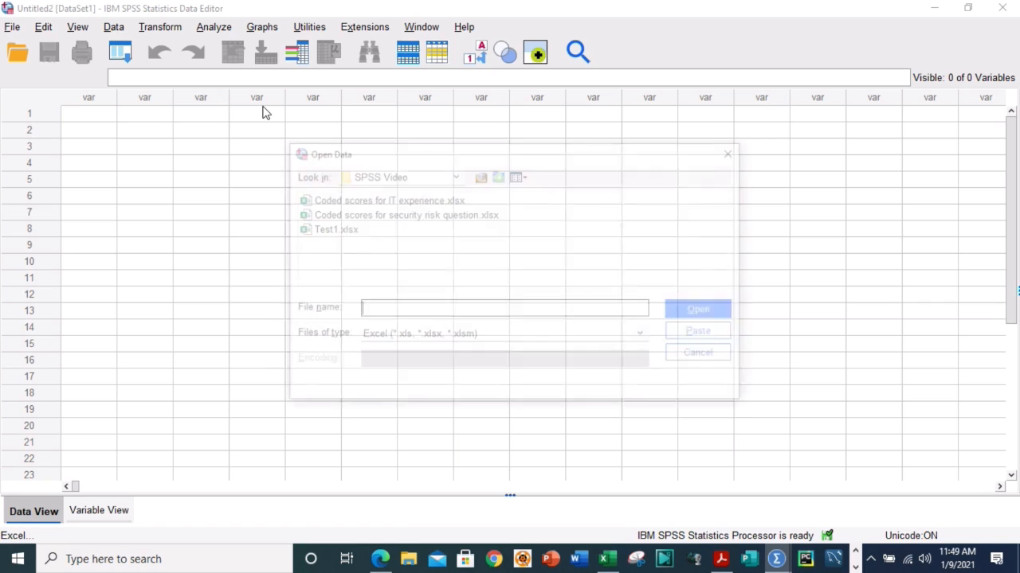
{"action": "left_click", "coordinate": [338, 231]}
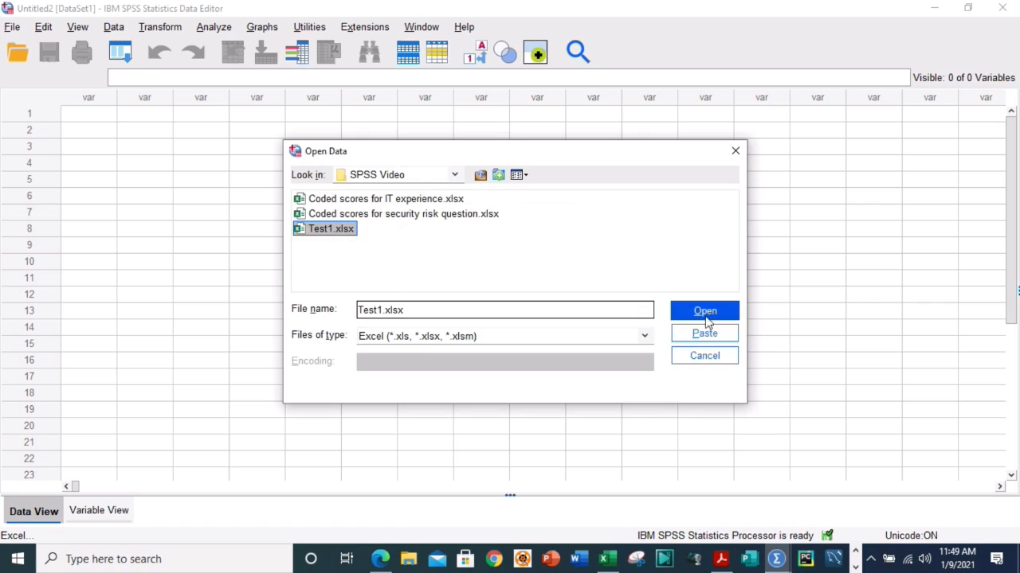
{"action": "left_click", "coordinate": [705, 313]}
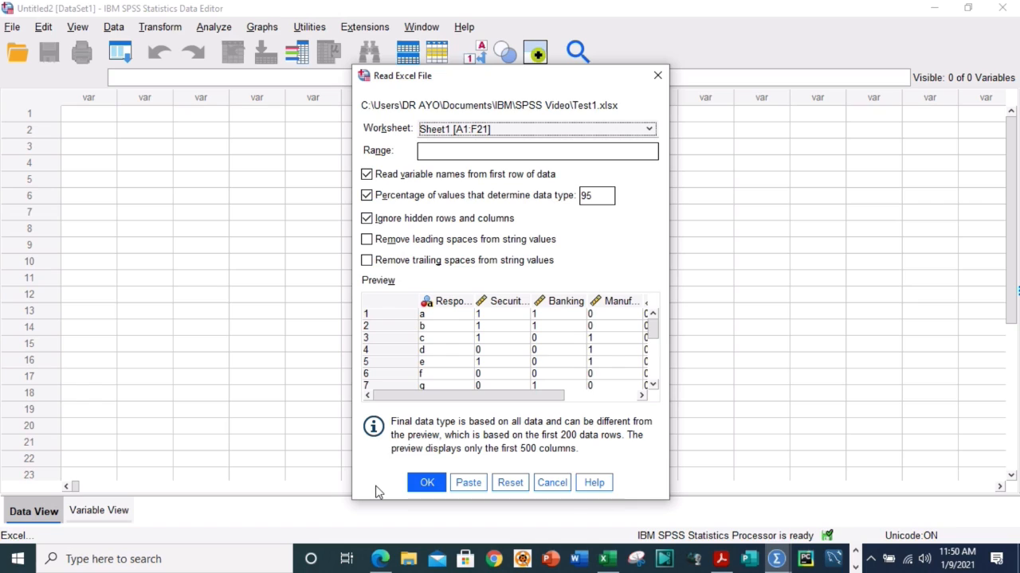
{"action": "left_click", "coordinate": [424, 482]}
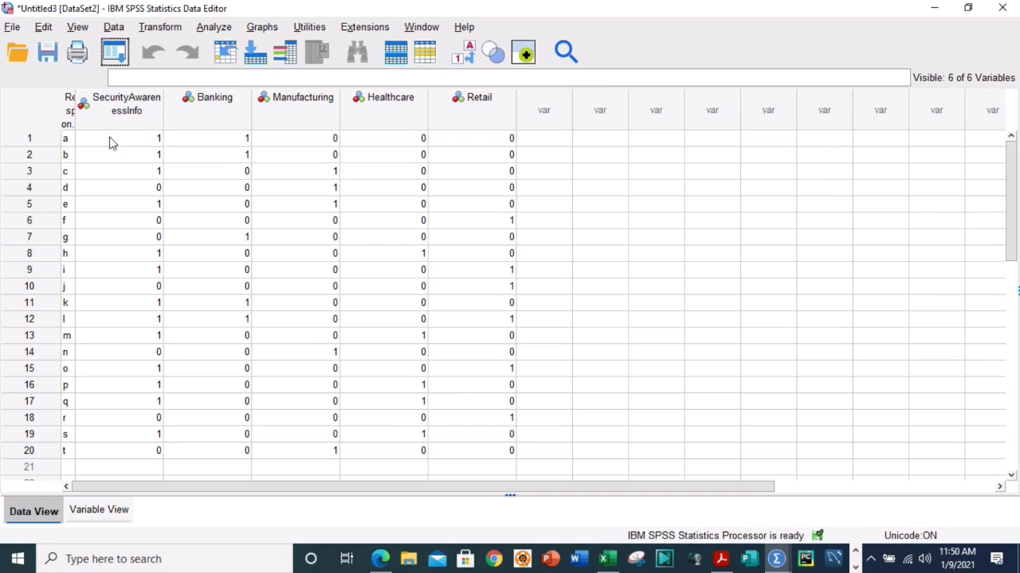
{"action": "left_click_drag", "start_coordinate": [76, 96], "coordinate": [155, 103]}
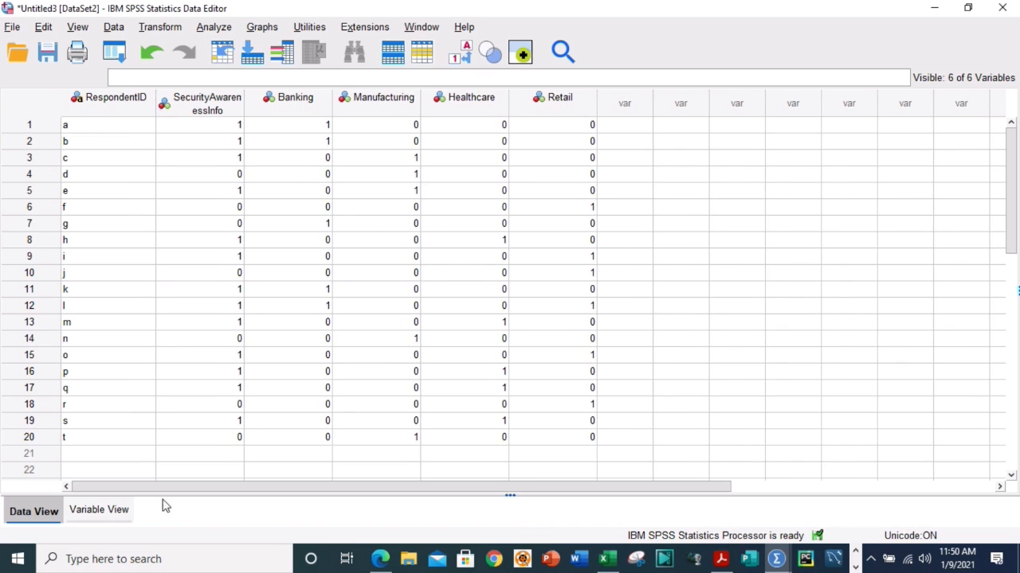